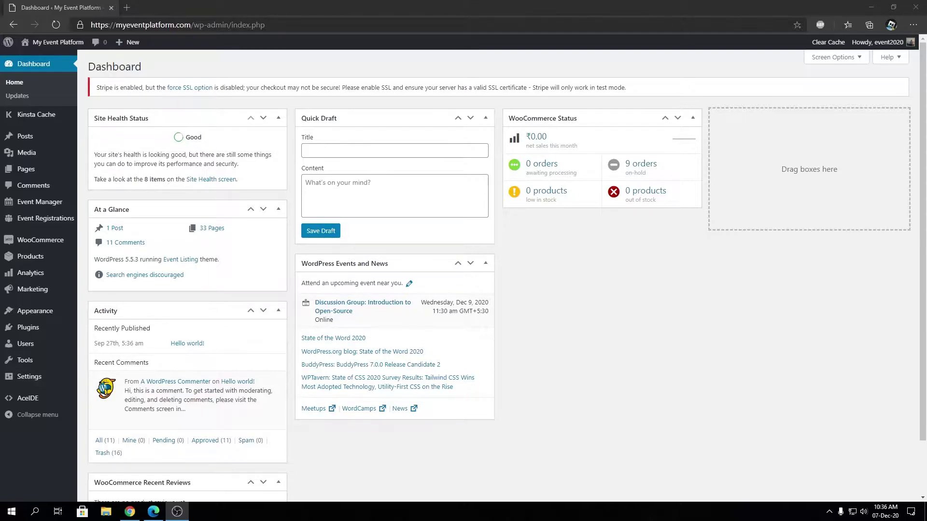
Go to Event Manager > Settings in the WordPress admin
mouse_move(58, 203)
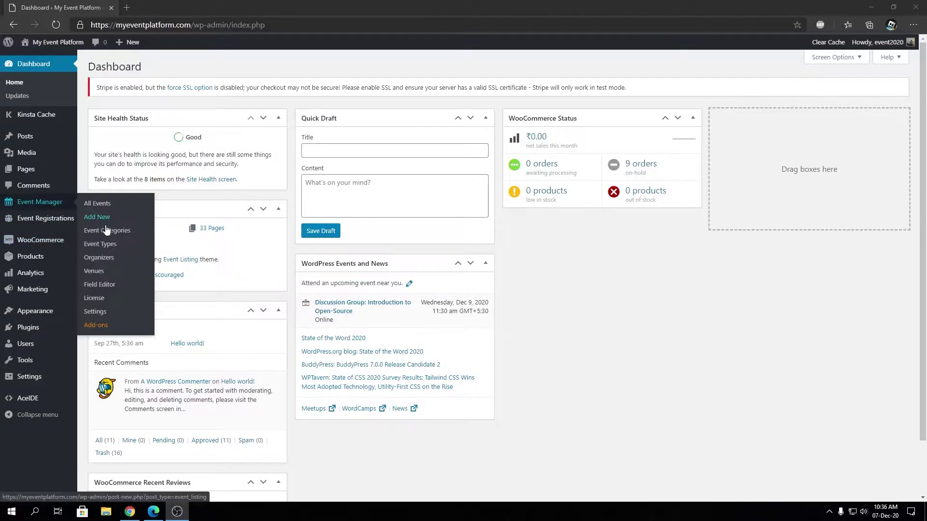
click(104, 312)
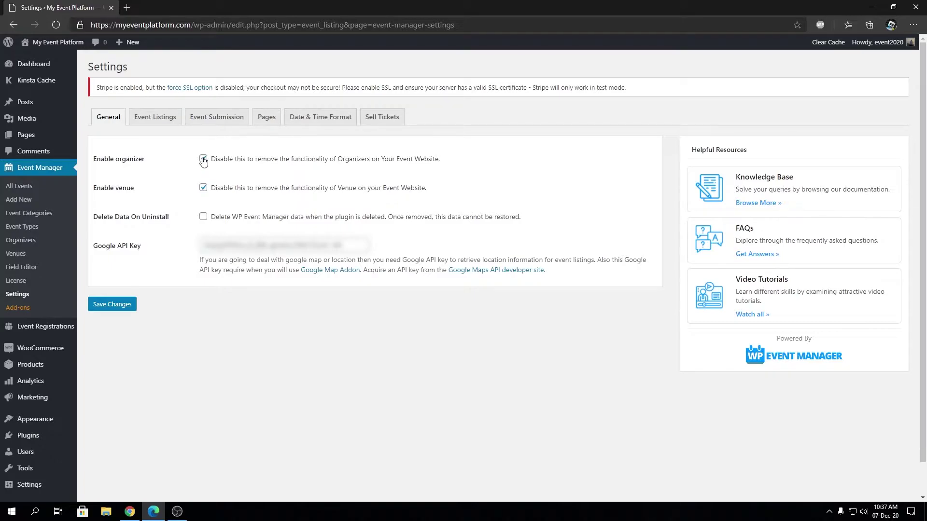
Switch the Enable organizer option off, then back on, in the General settings
click(203, 160)
click(204, 162)
mouse_move(44, 438)
triple_click(243, 245)
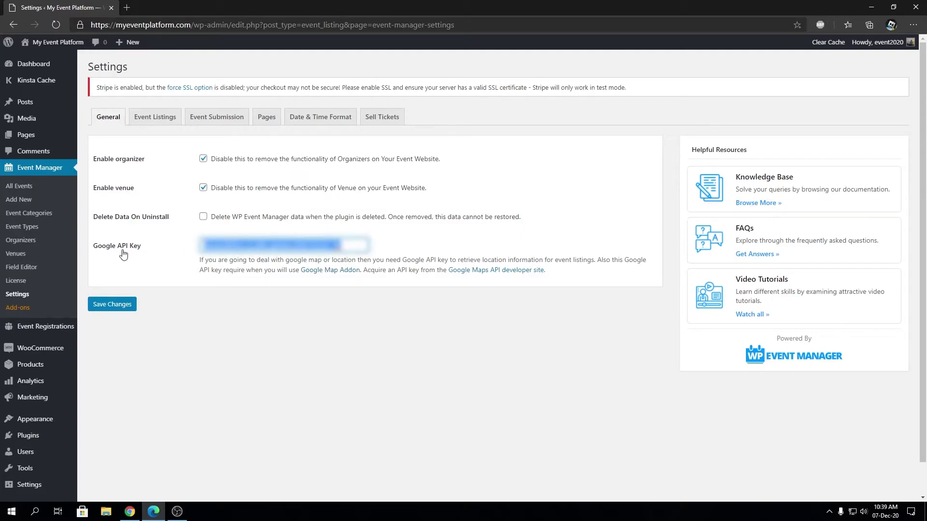
click(212, 330)
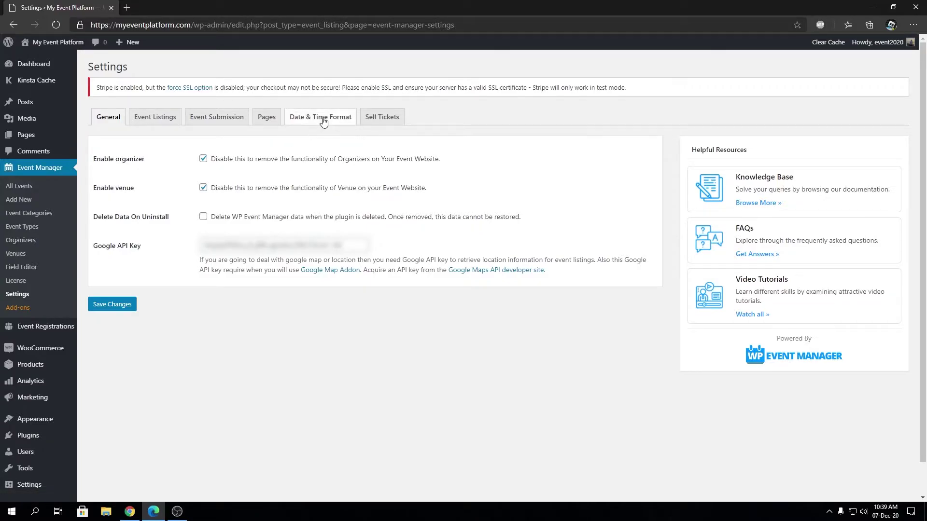
Show the Date & Time Format settings and browse the Datepicker Date Format list without changing it
click(323, 121)
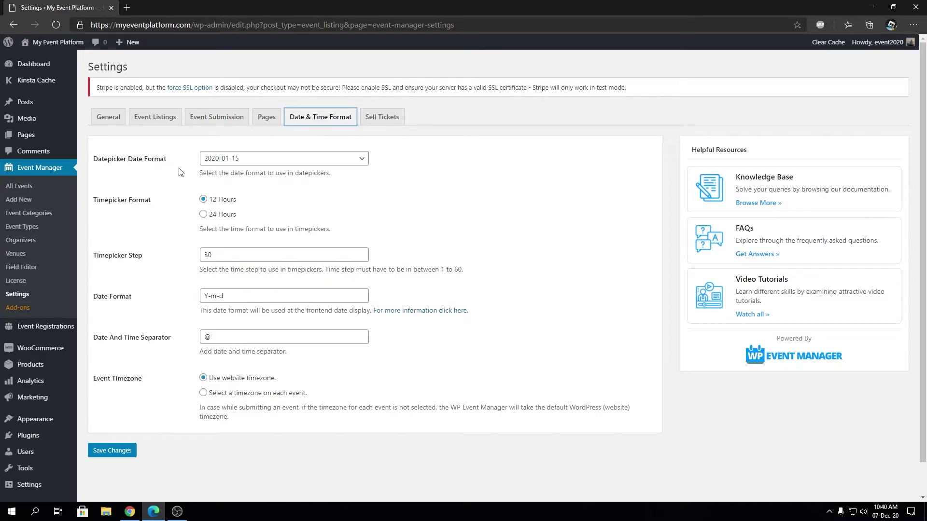
click(258, 161)
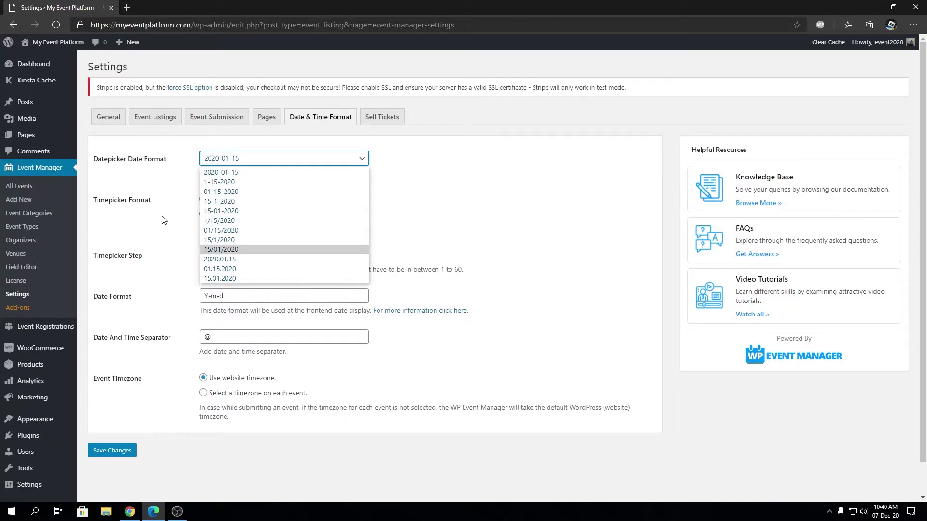
click(213, 167)
click(277, 163)
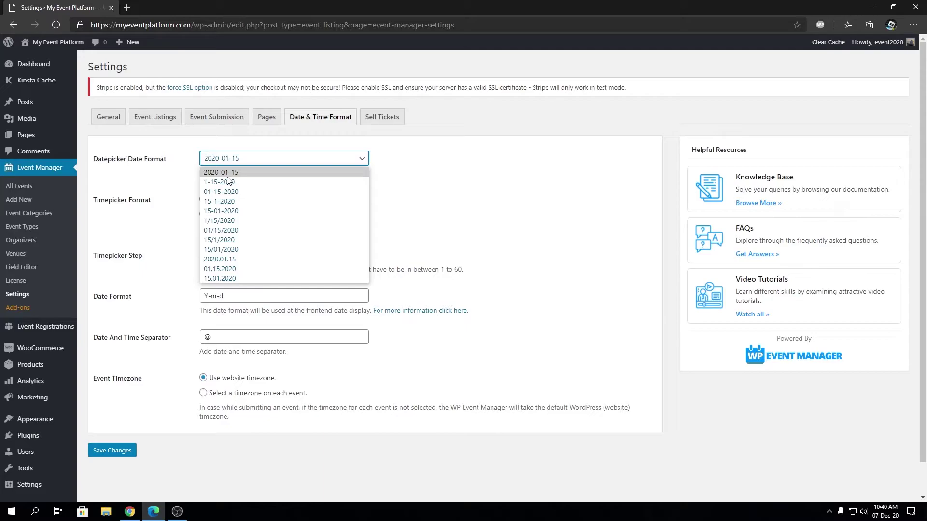
click(429, 205)
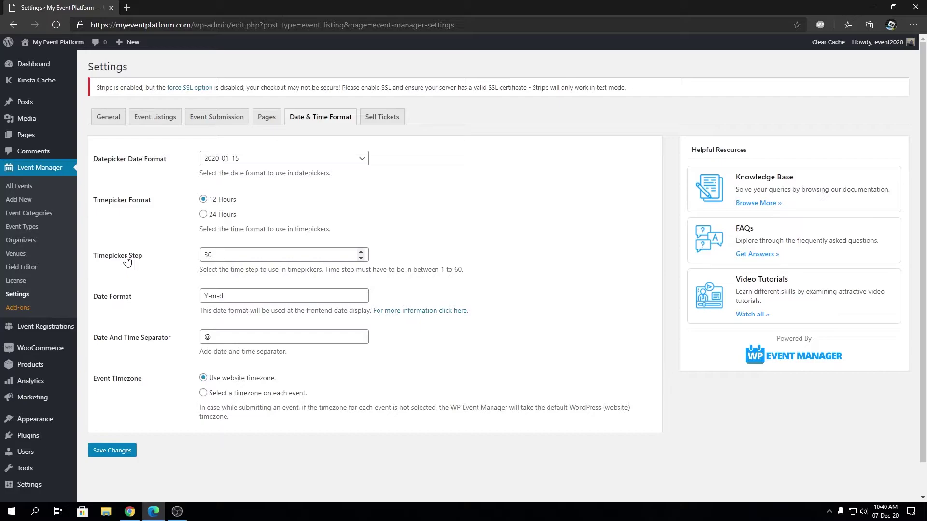
Select the Timepicker Step value 30, then deselect it
click(246, 258)
double_click(246, 258)
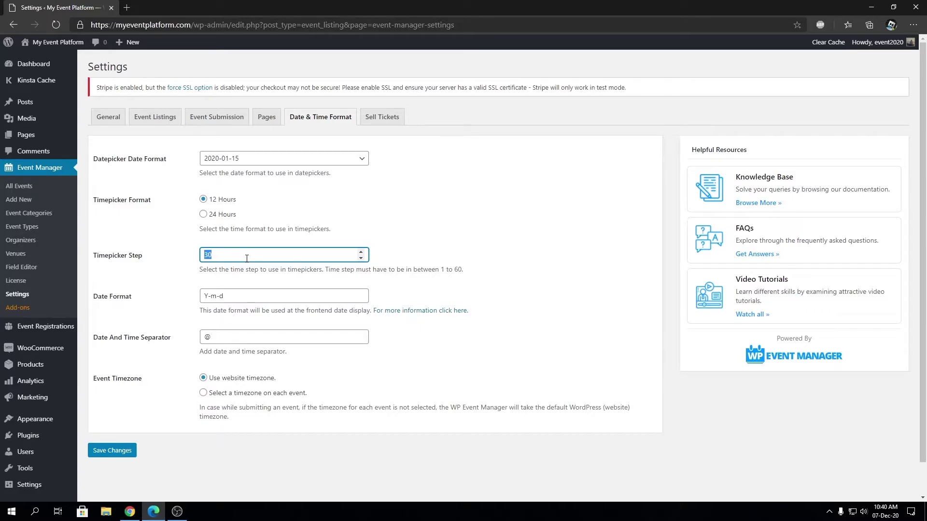
click(551, 230)
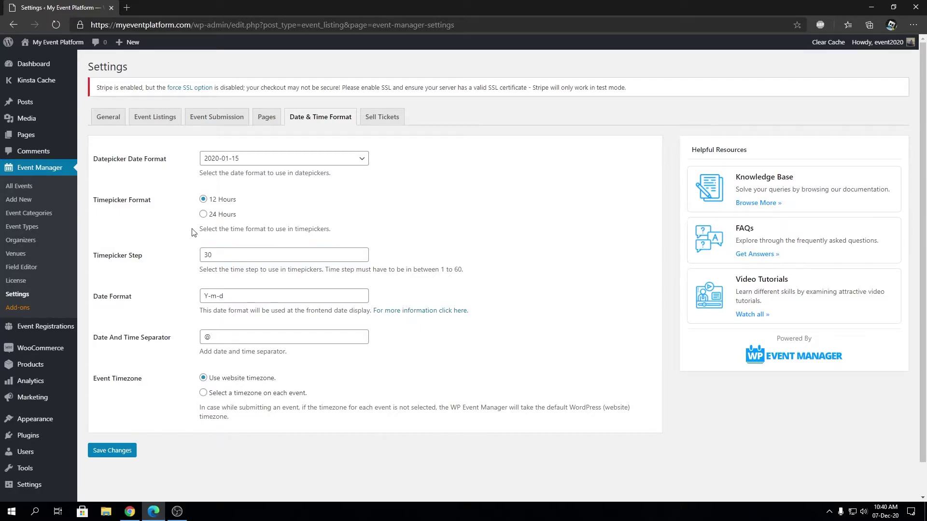
Open the public site from Visit Site in a new browser tab
mouse_move(49, 65)
mouse_move(48, 42)
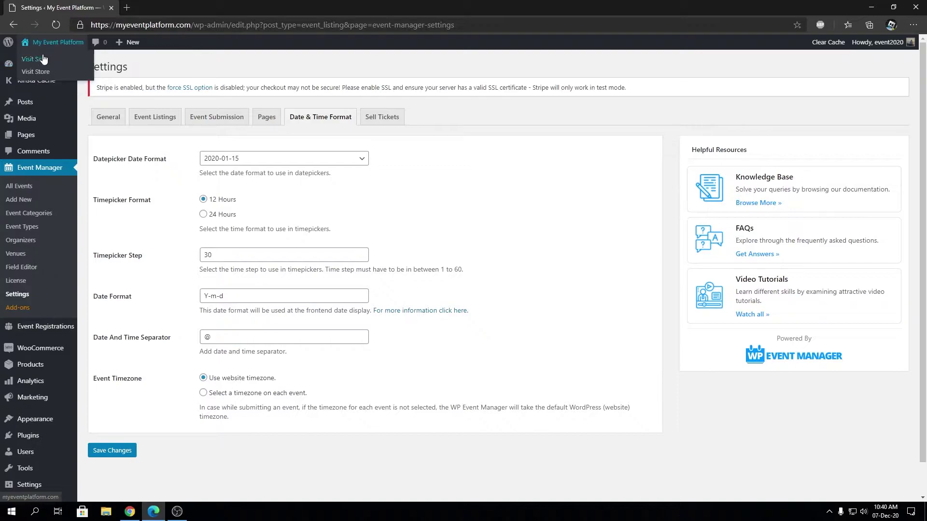
right_click(41, 58)
click(72, 67)
click(151, 7)
click(97, 6)
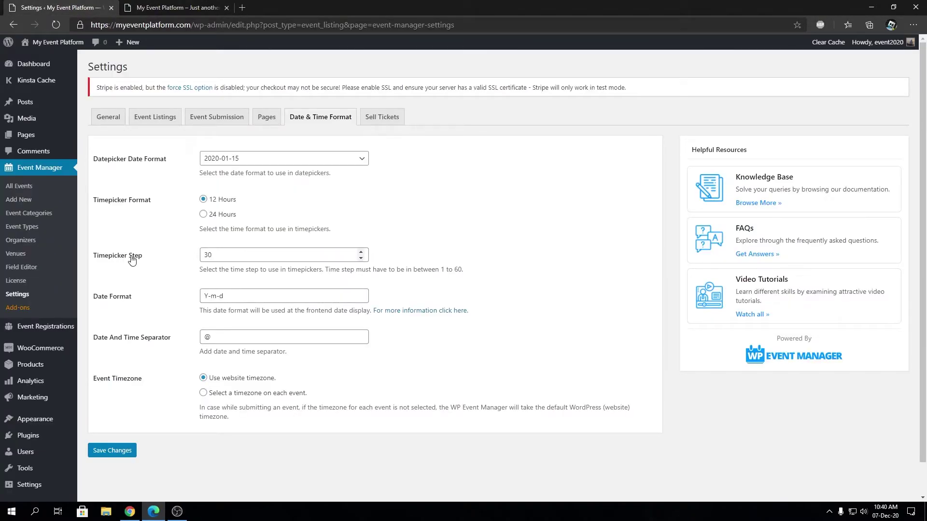
click(159, 7)
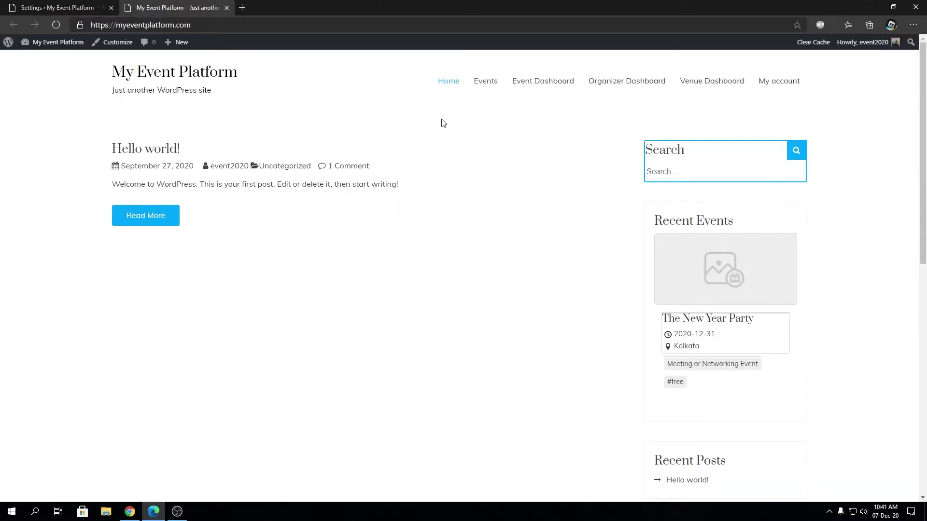
From the Event Dashboard, add an event and check Start Time's half-hour slots
click(537, 88)
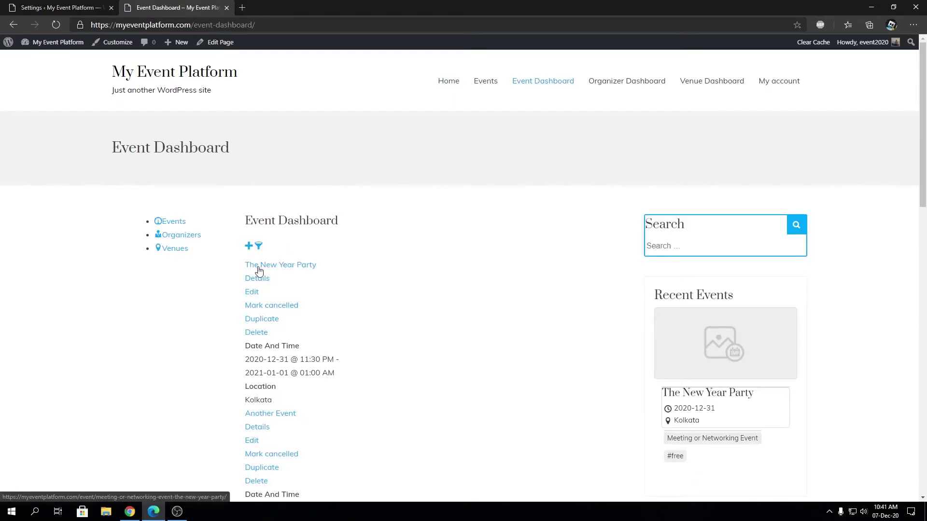
click(248, 252)
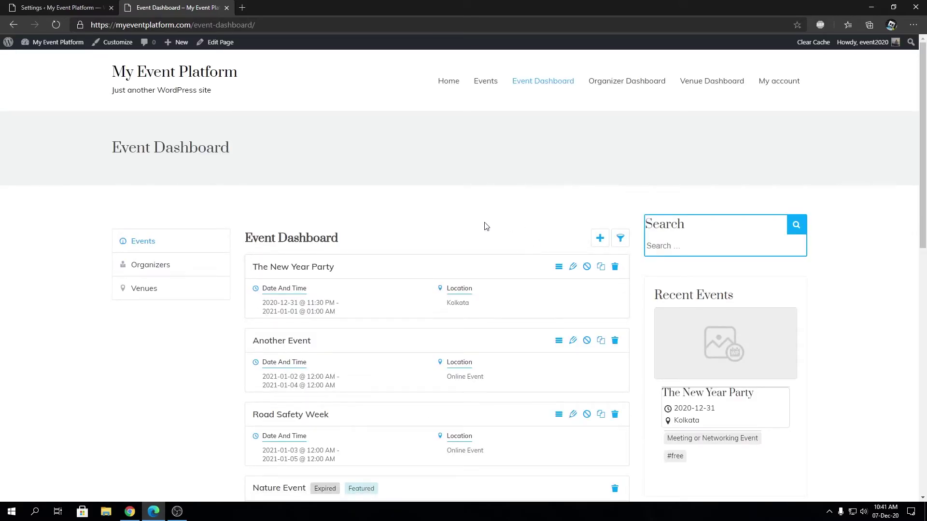
click(599, 239)
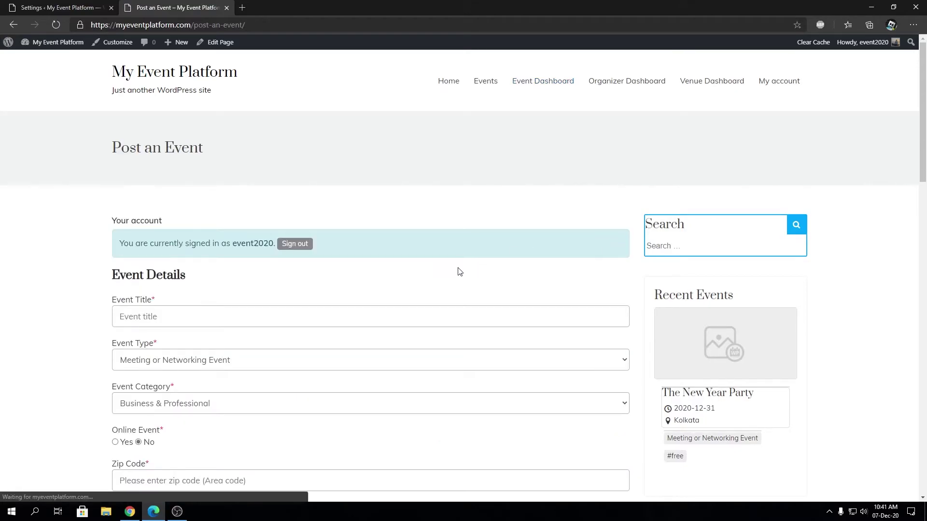
scroll(457, 271, down, 15)
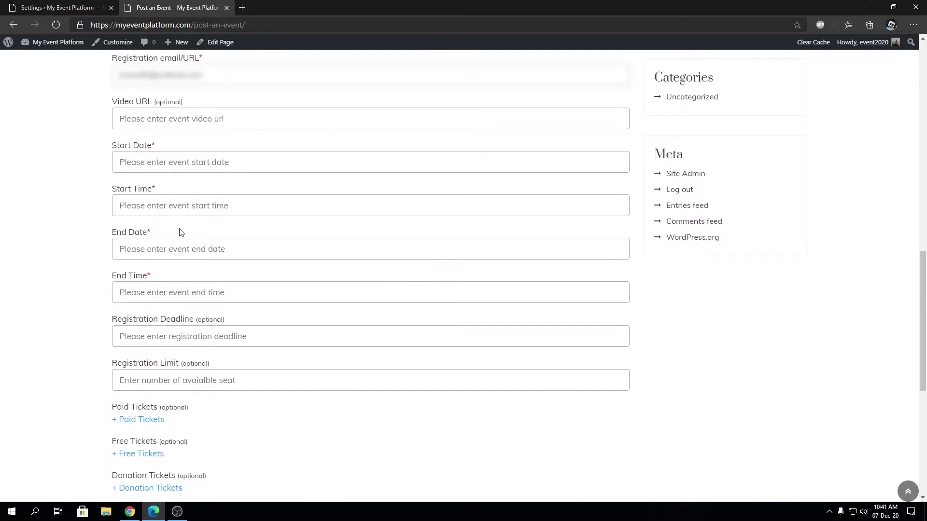
click(127, 206)
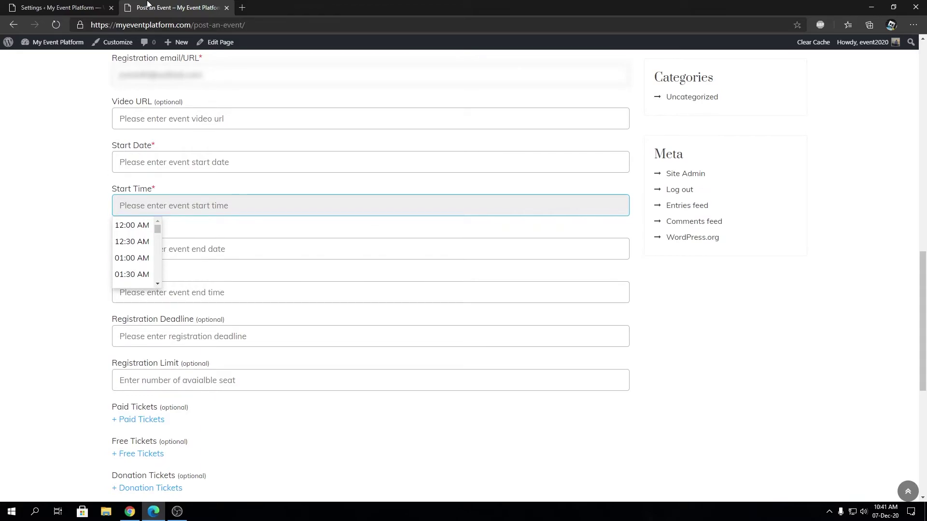
Change Timepicker Step from 30 to 10 and save the settings
click(99, 6)
double_click(230, 260)
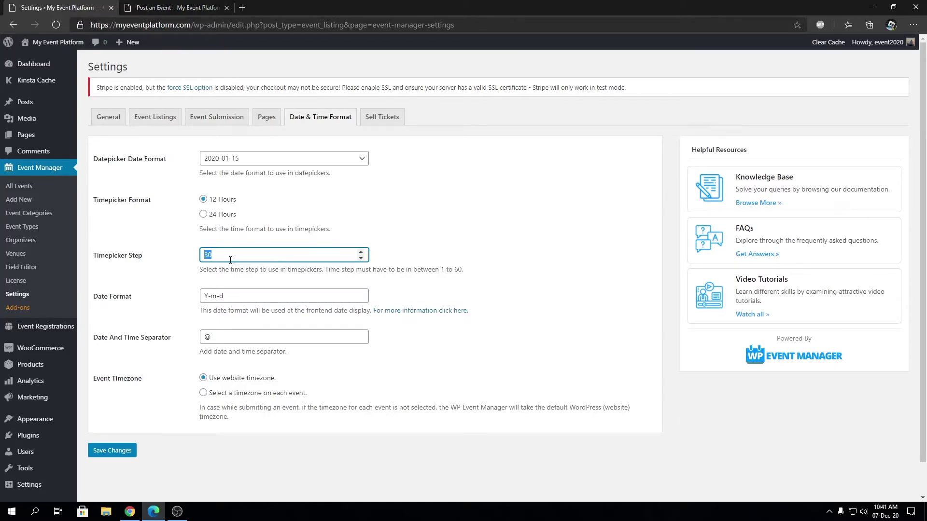
text(10)
click(112, 456)
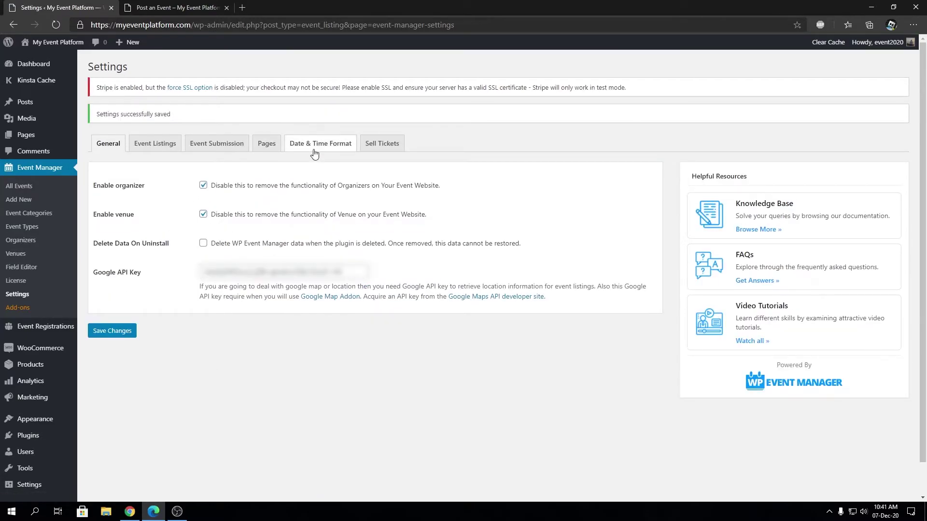
click(314, 153)
Reload the Post an Event form and confirm Start Time now steps every 10 minutes
click(186, 7)
click(53, 27)
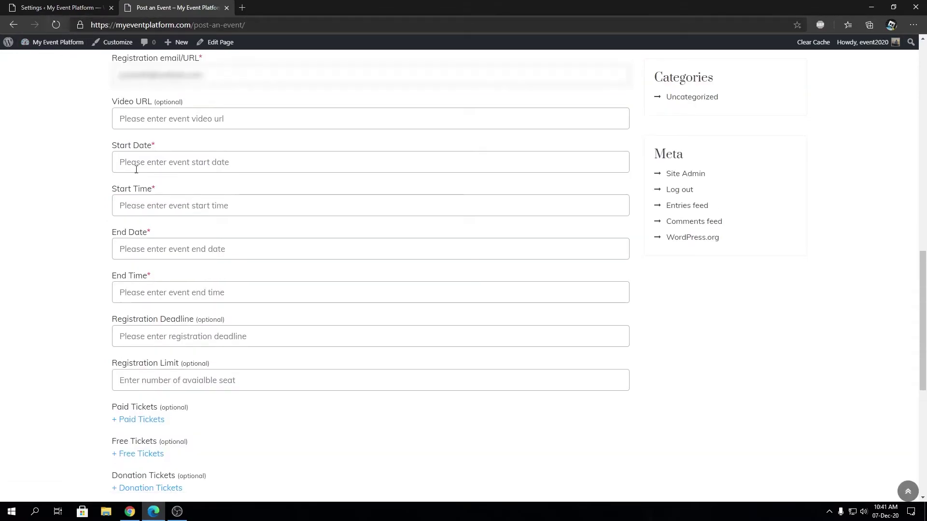
click(146, 205)
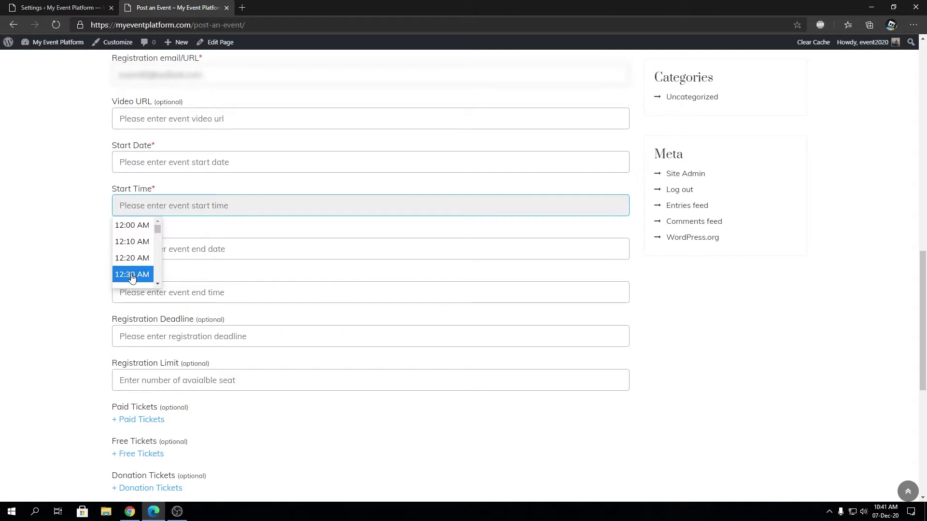
key(ctrl+shift+Tab)
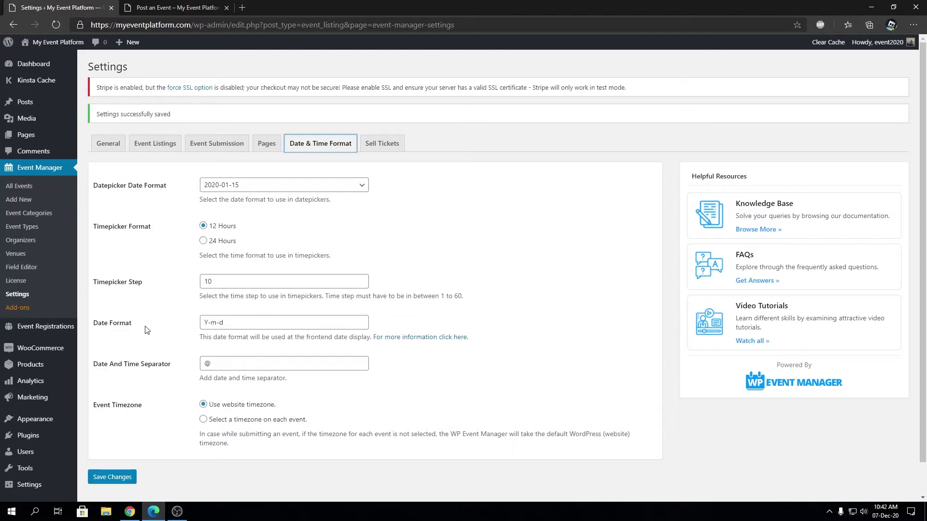
Open the Date Format help link in a new tab
double_click(239, 323)
click(252, 355)
right_click(389, 337)
click(399, 347)
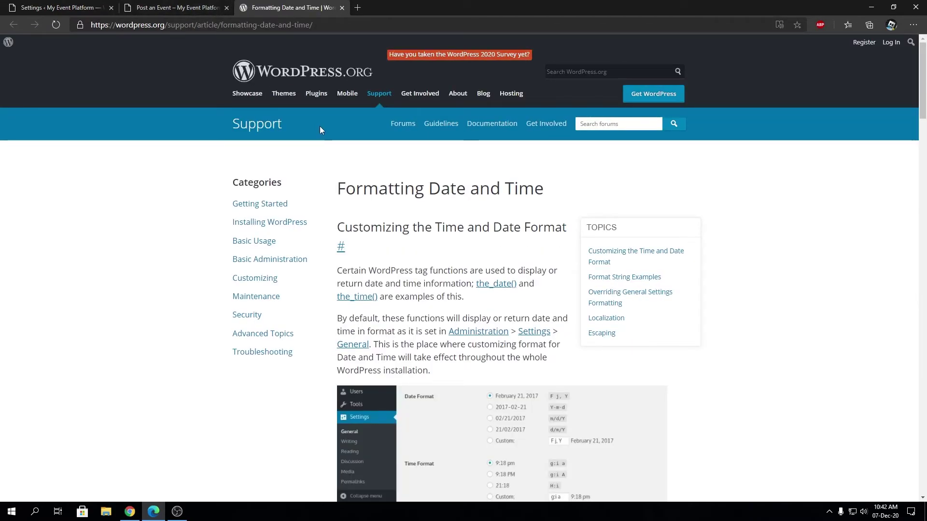
Read through the WordPress.org 'Formatting Date and Time' article
key(ctrl+Tab)
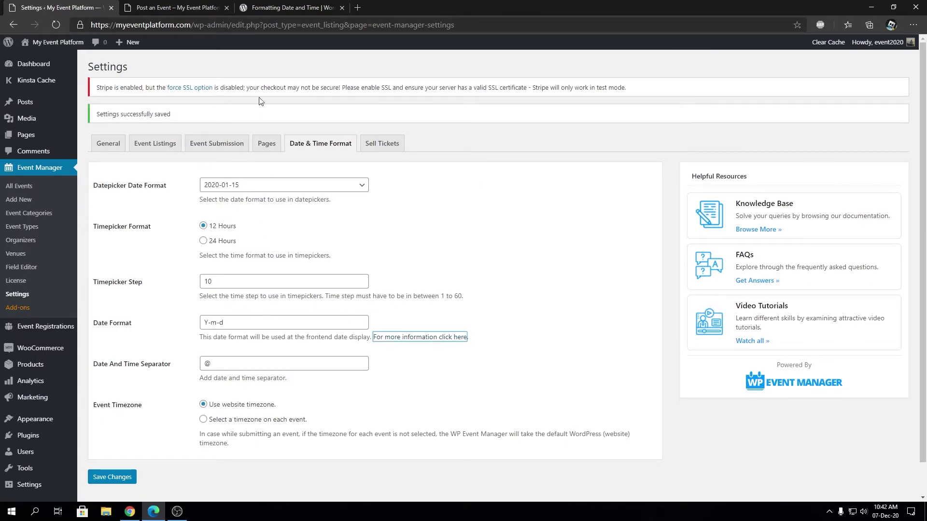
key(ctrl+shift+Tab)
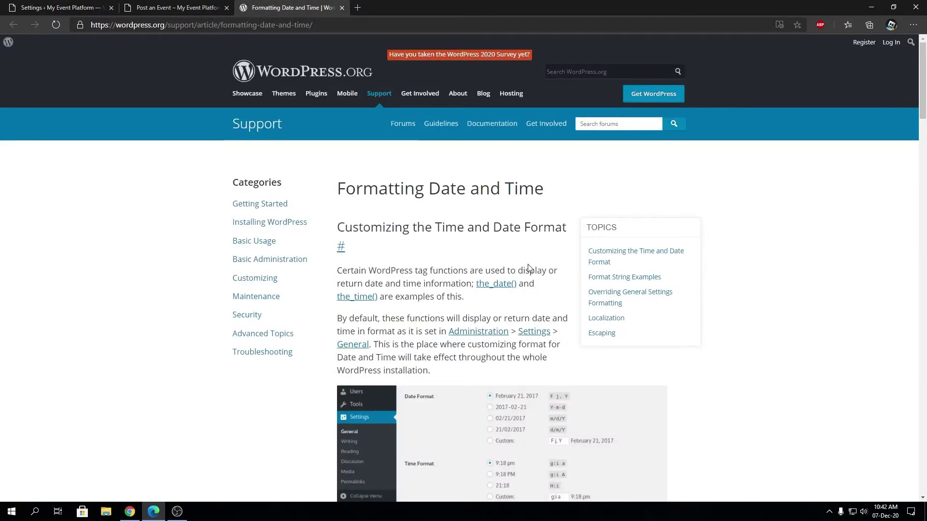
scroll(529, 267, down, 15)
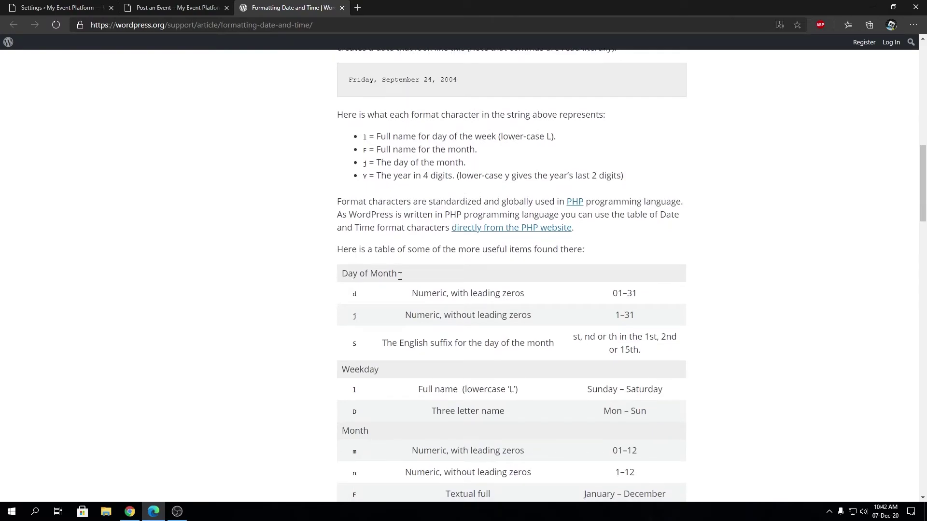
scroll(410, 328, down, 7)
scroll(432, 348, down, 13)
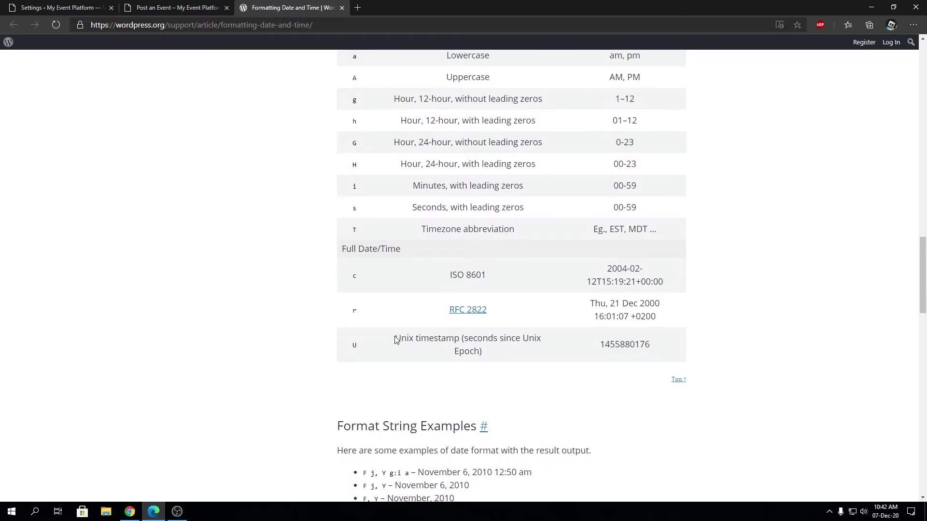
scroll(393, 338, down, 1)
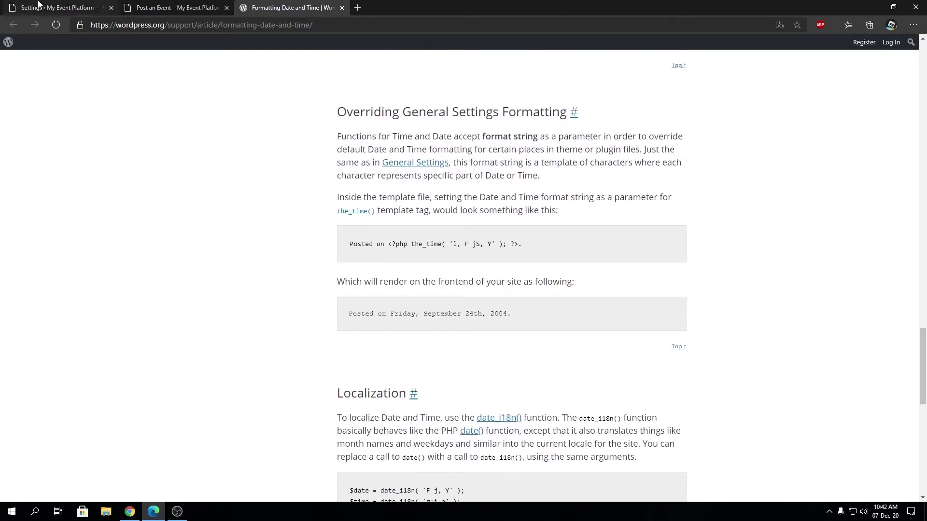
Recheck the Datepicker Date Format choices unchanged, then return to the formatting article
click(170, 7)
key(ctrl+shift+Tab)
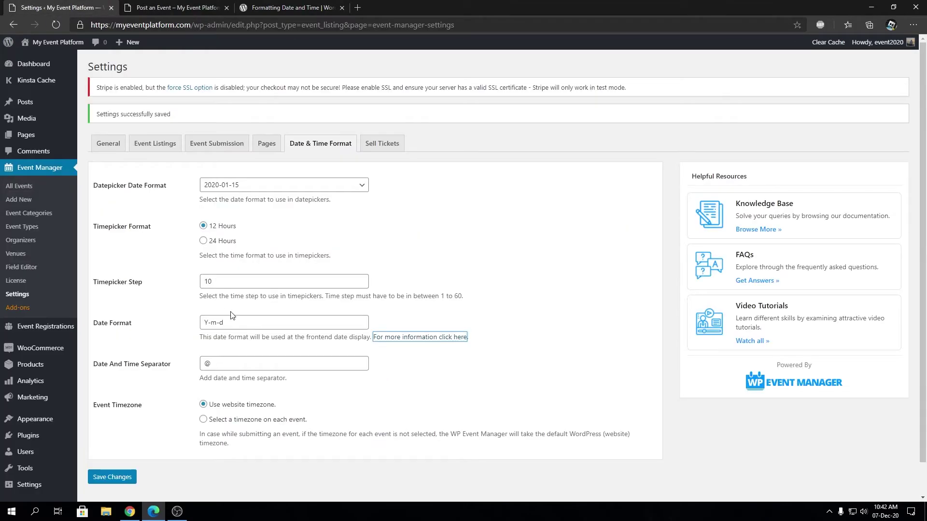
click(233, 187)
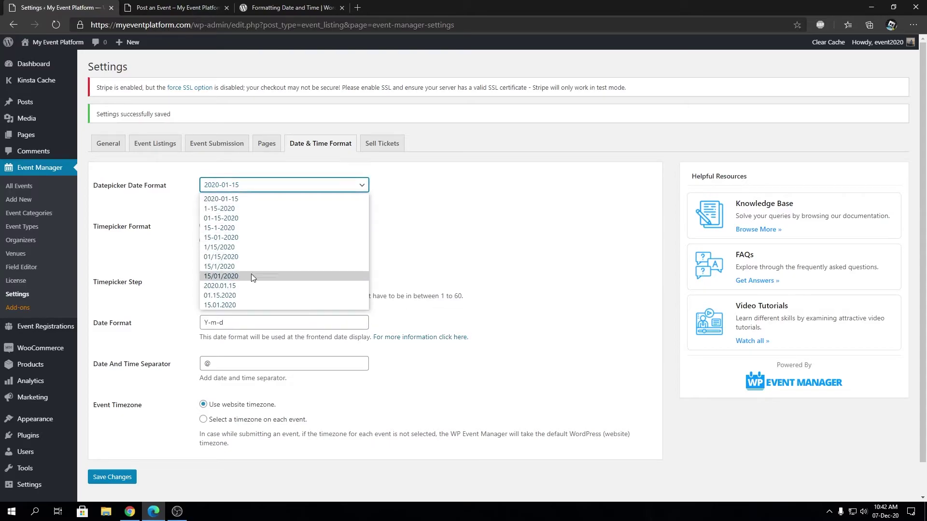
click(542, 286)
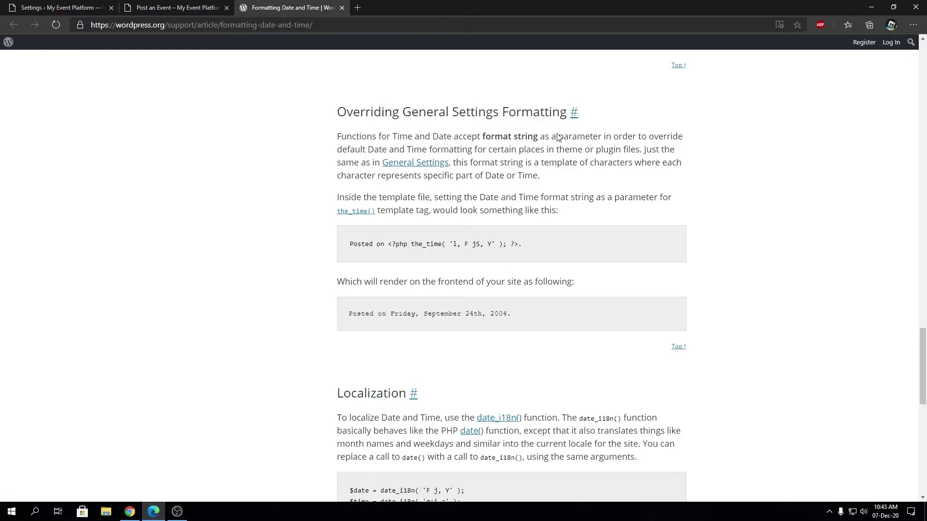
scroll(482, 345, up, 15)
scroll(485, 344, up, 1)
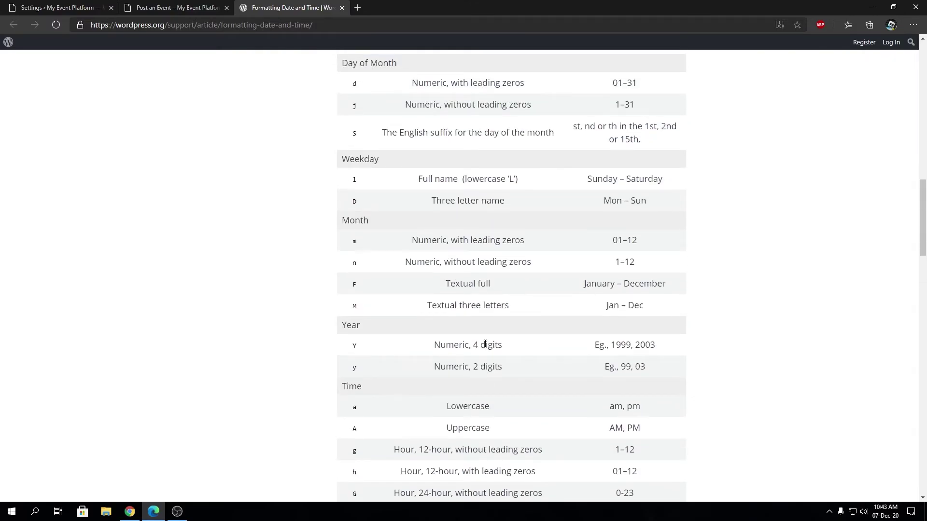
scroll(485, 344, up, 12)
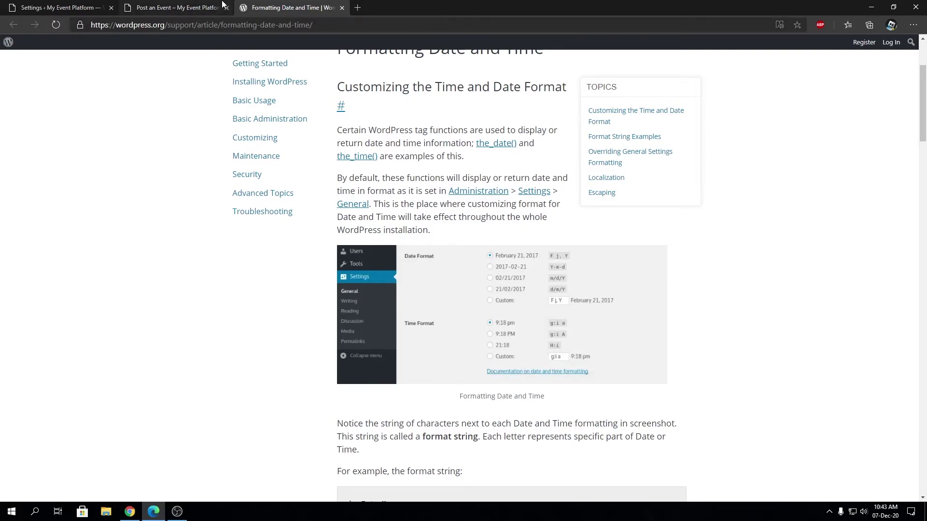
click(130, 7)
click(277, 7)
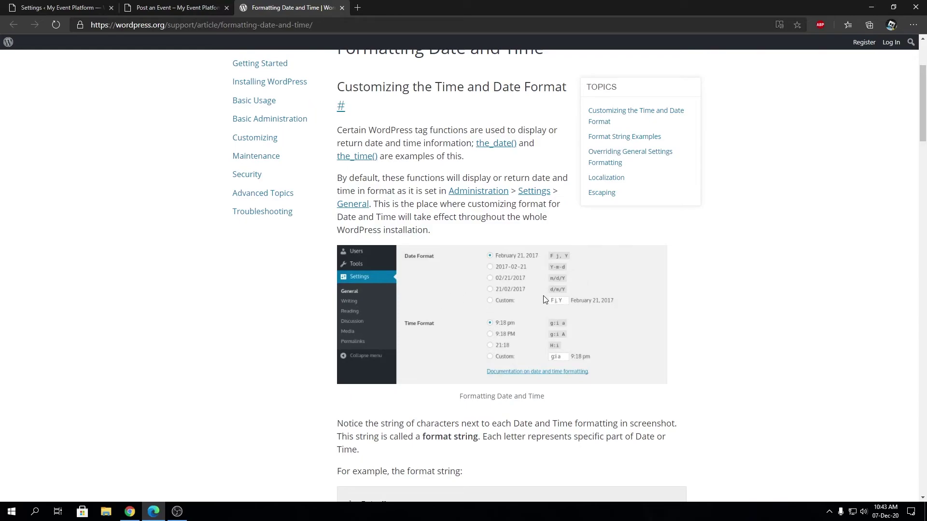
Back in the Event Manager settings, select the @ in the Date And Time Separator field
click(163, 6)
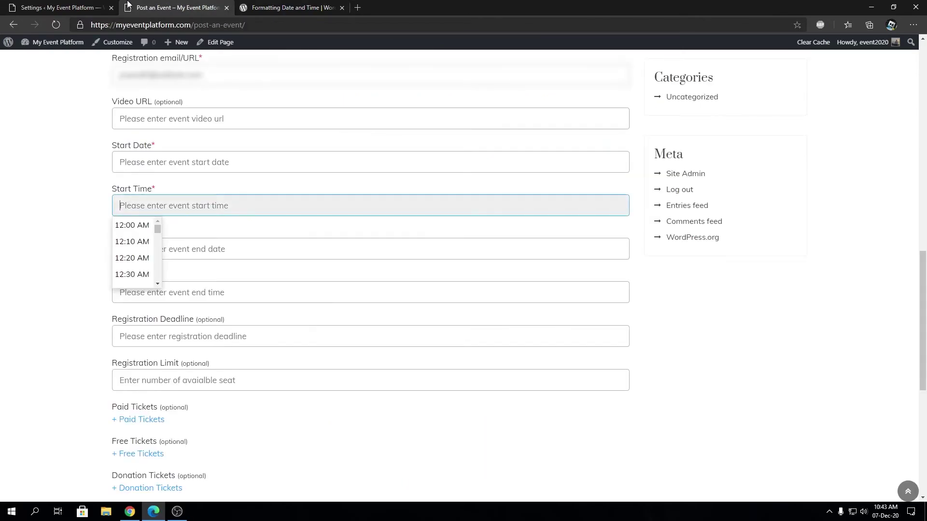
click(63, 7)
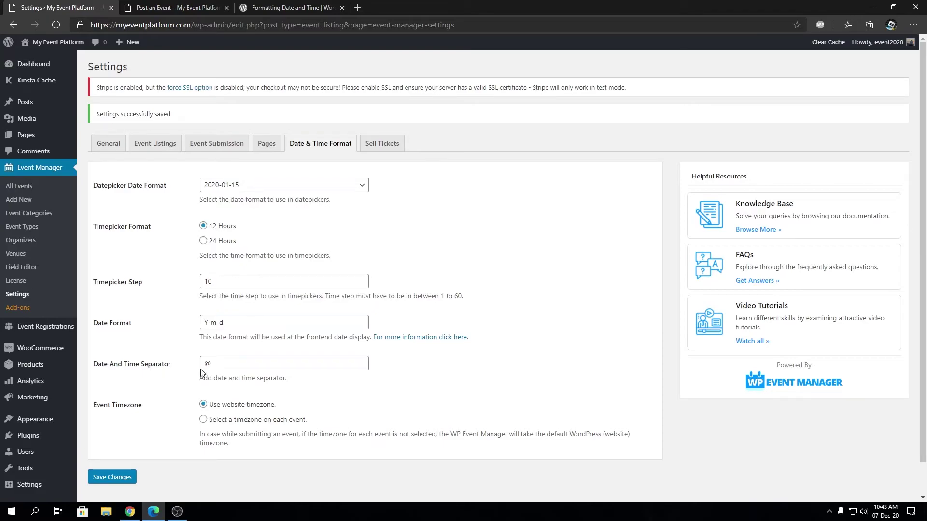
click(270, 364)
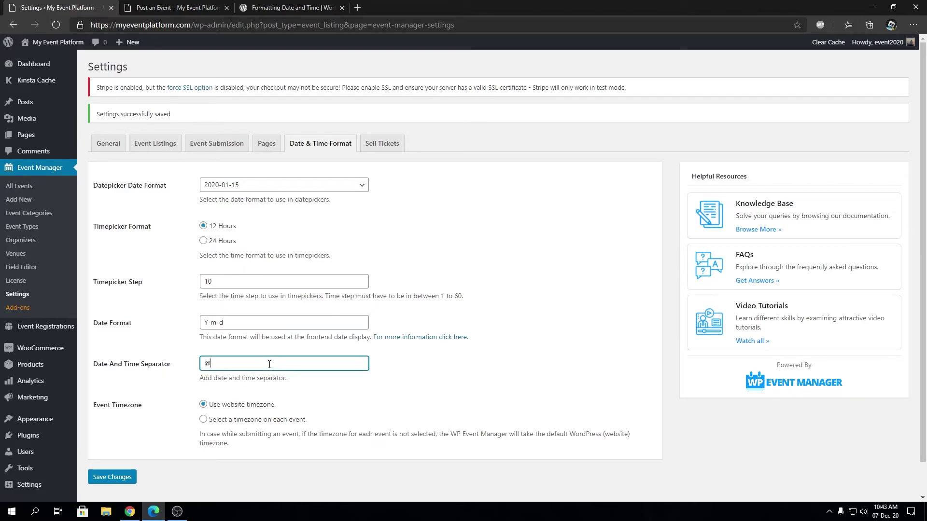
double_click(211, 365)
Toggle Event Timezone to per-event and back to website timezone, then view Post an Event
click(227, 369)
scroll(317, 390, down, 1)
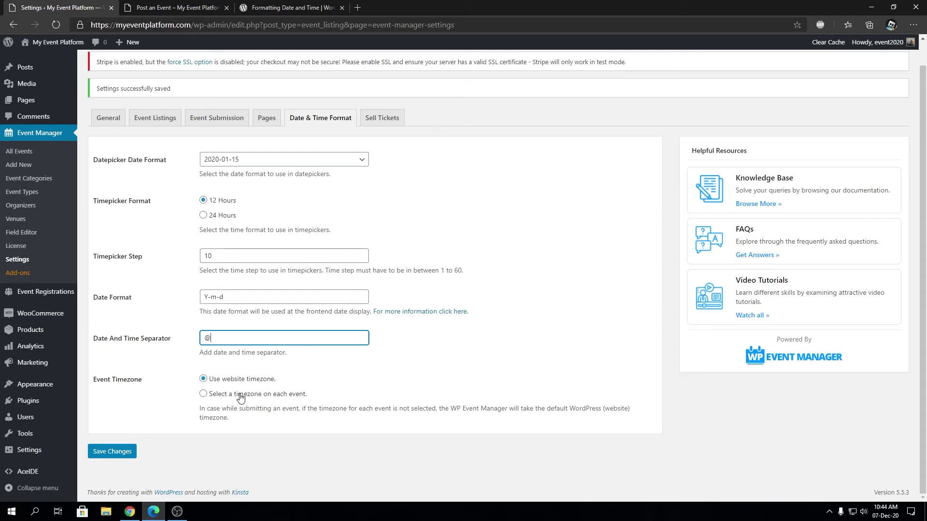
click(240, 397)
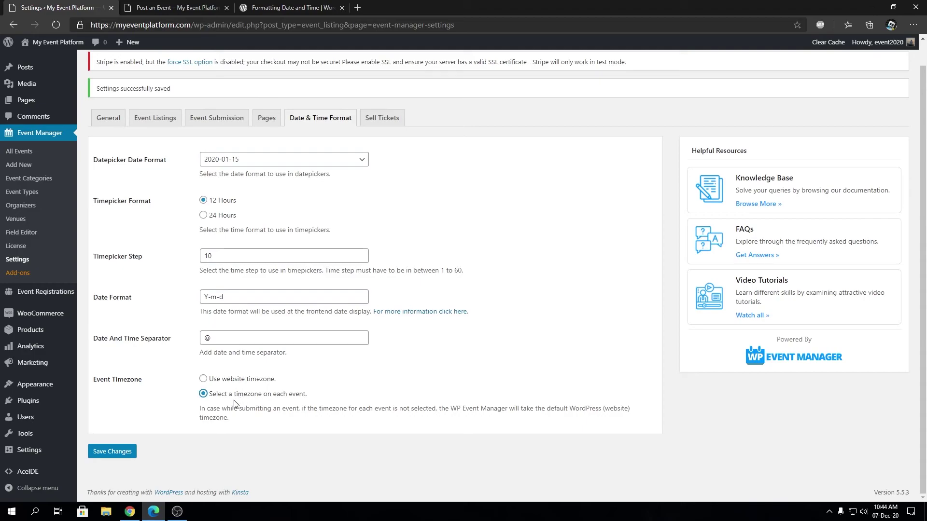
click(244, 380)
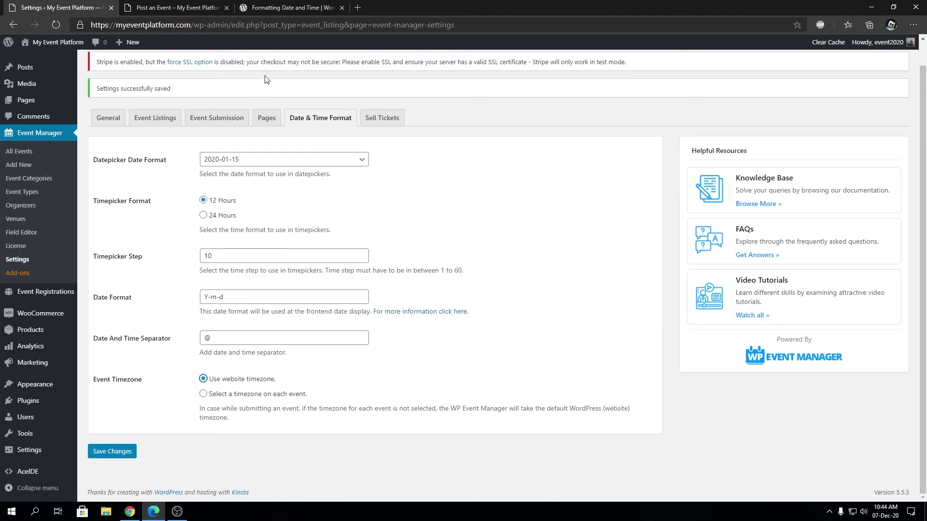
click(211, 7)
Close the start-time list, scroll the Post an Event form, and return to the settings
click(296, 447)
scroll(302, 397, up, 10)
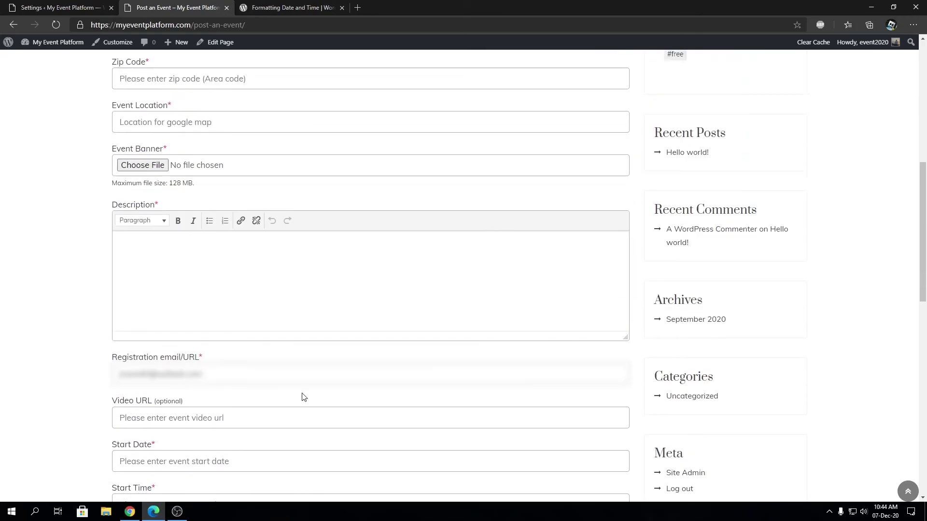
scroll(303, 397, down, 10)
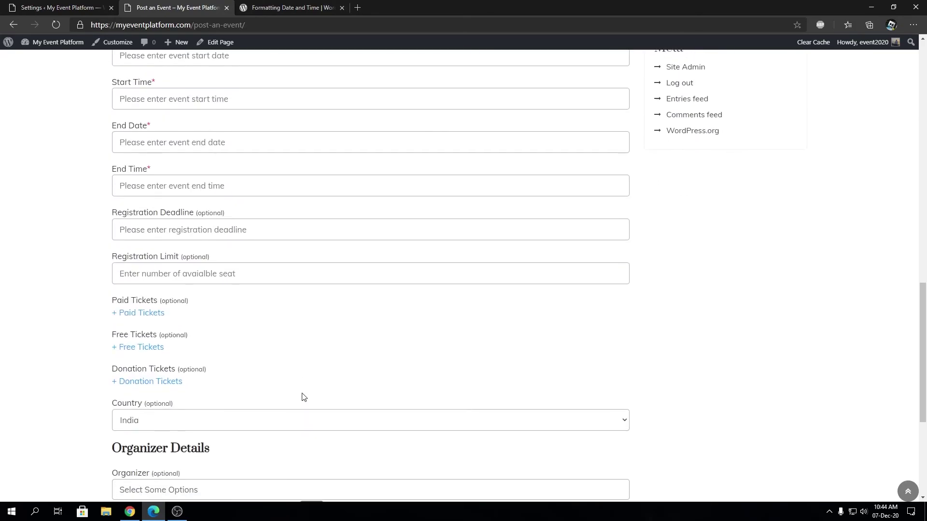
key(ctrl+shift+Tab)
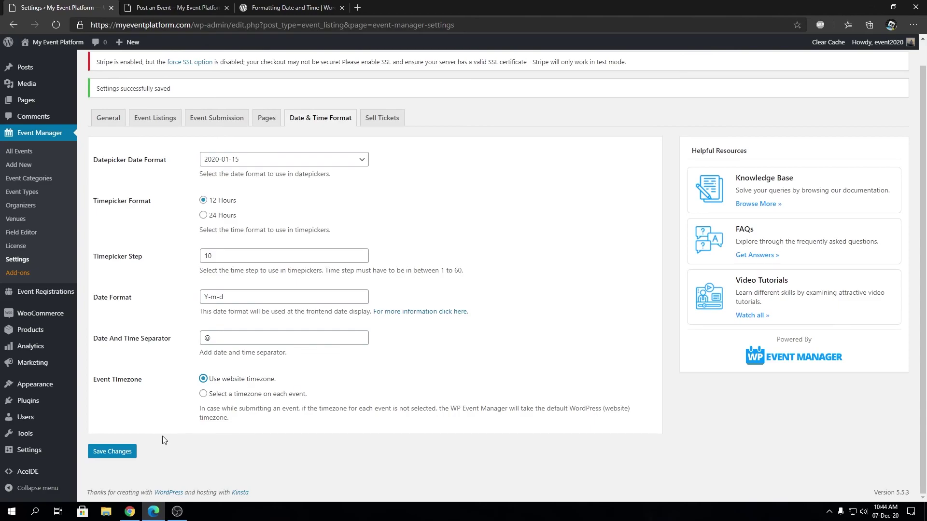
click(195, 10)
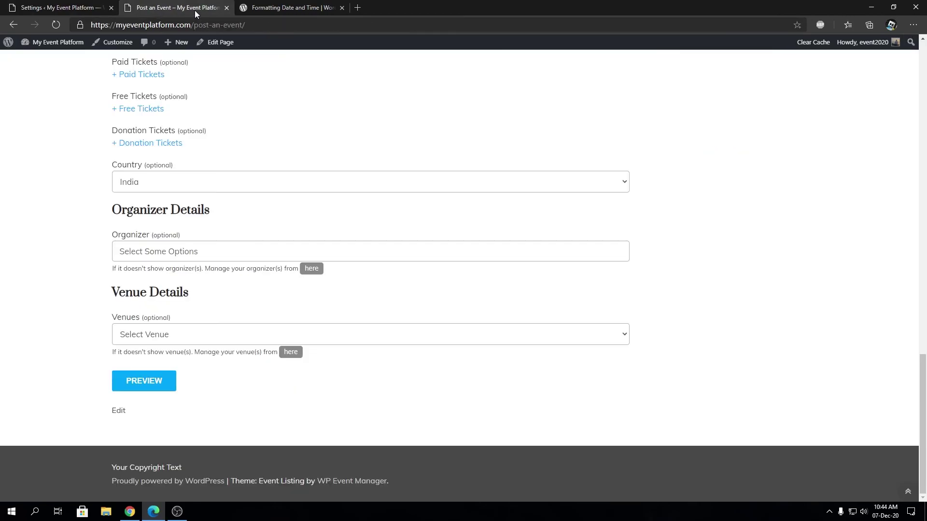
click(65, 6)
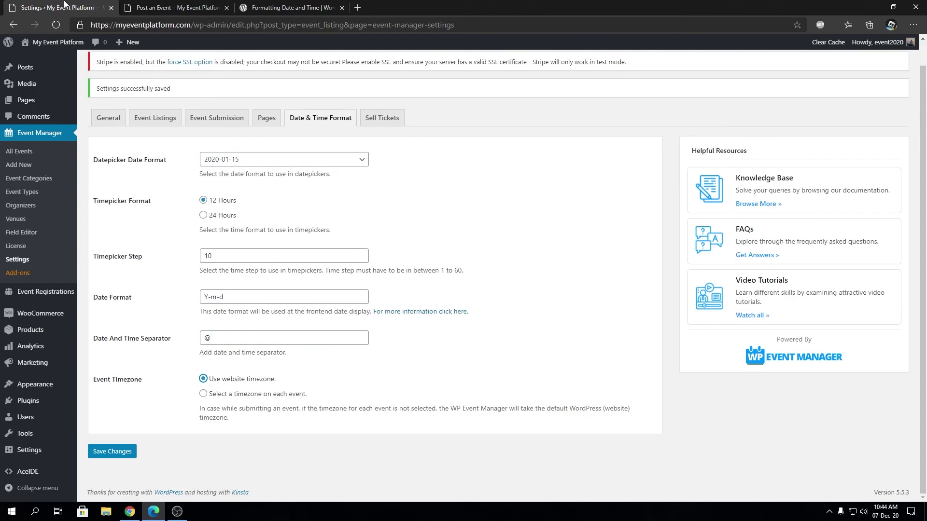
Move from General to the Event Listings settings, showing 10 listings per page
click(108, 118)
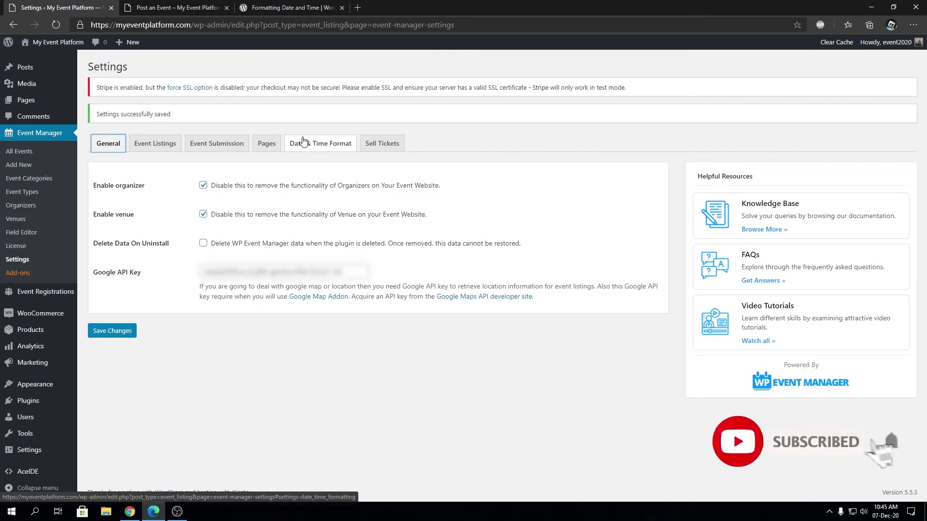
click(180, 147)
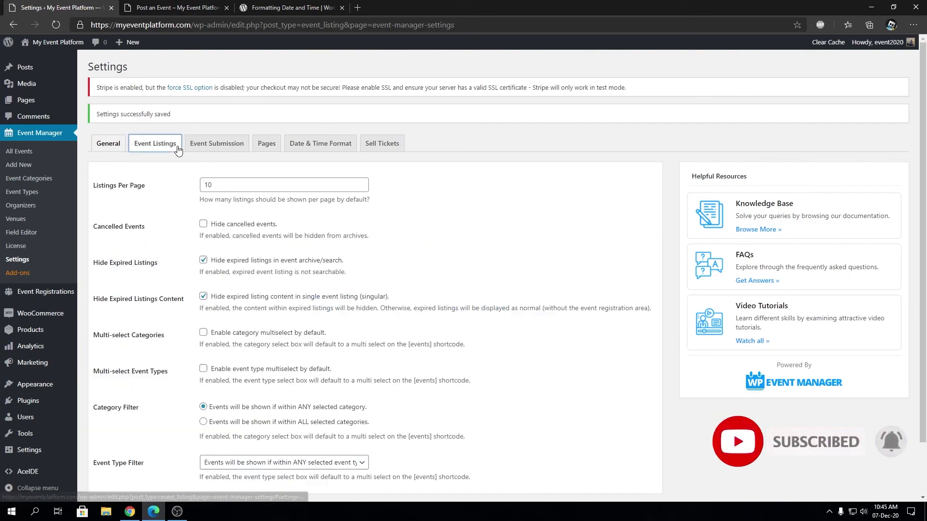
scroll(380, 328, down, 2)
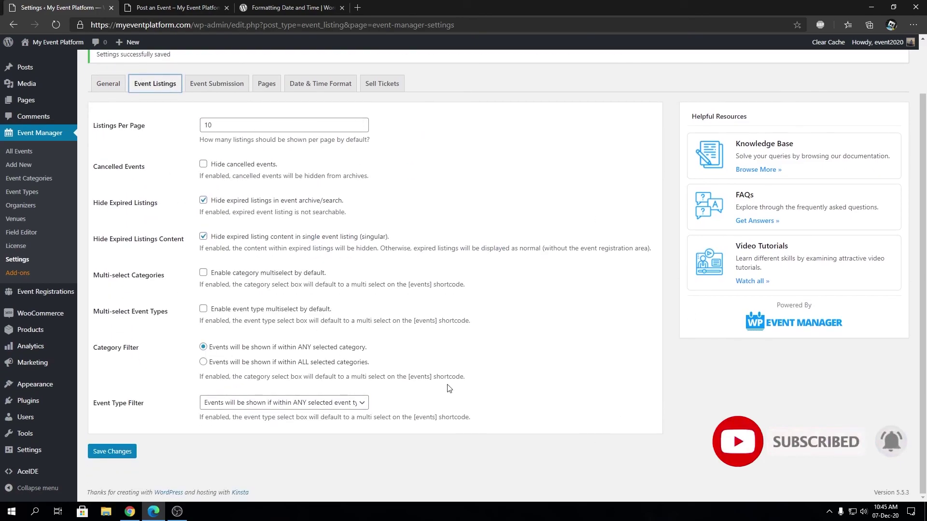